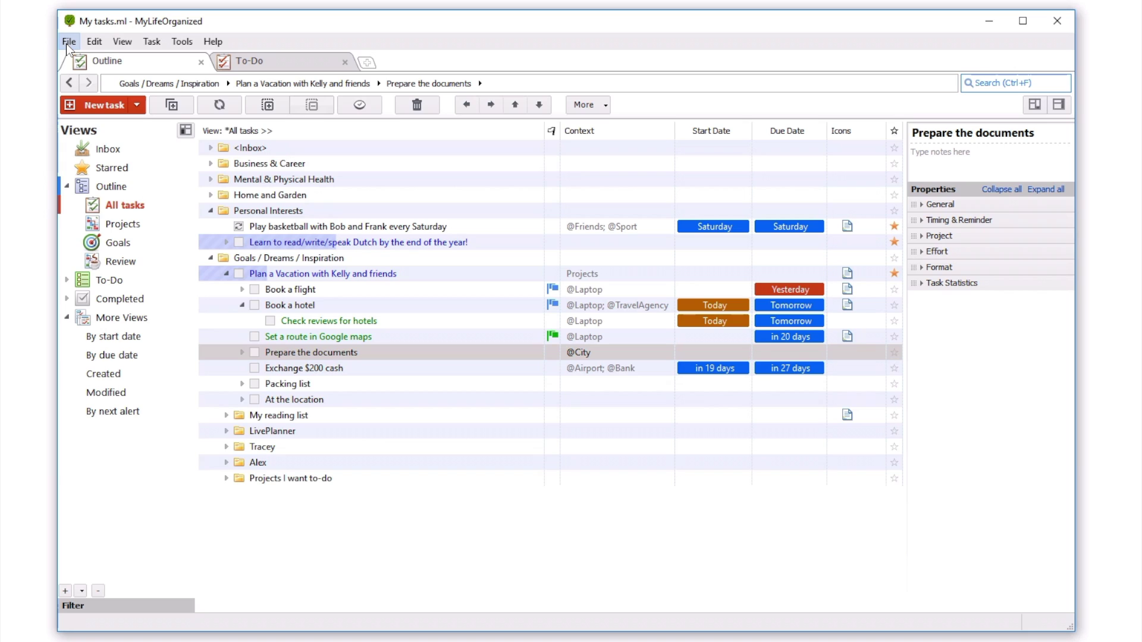
Open File > Synchronization to start configuring how the task file syncs
click(66, 44)
click(158, 220)
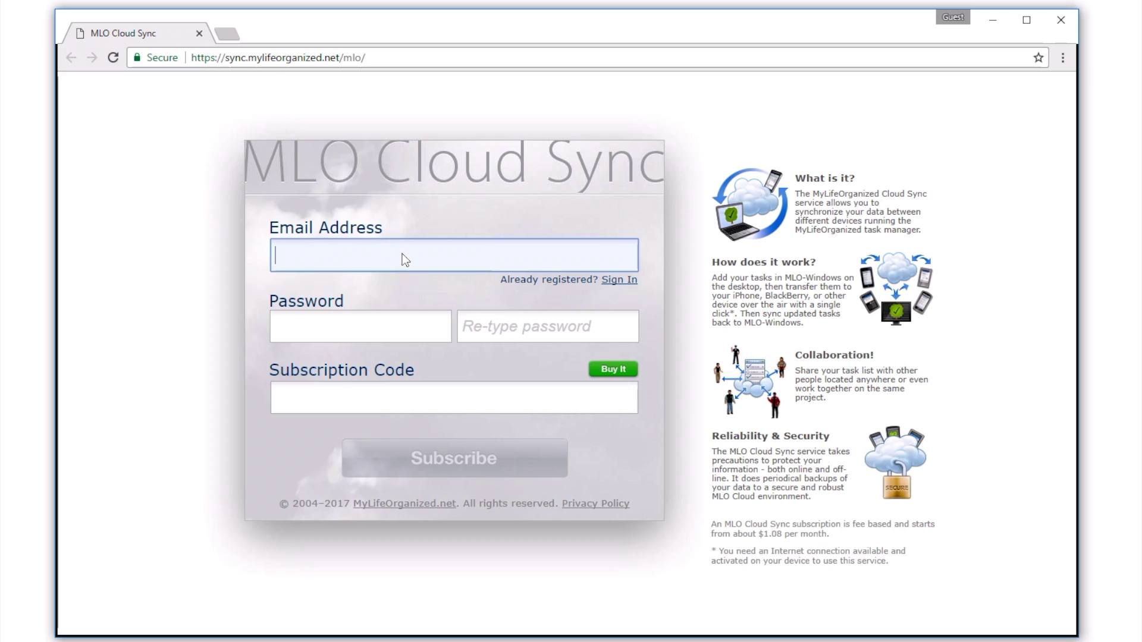
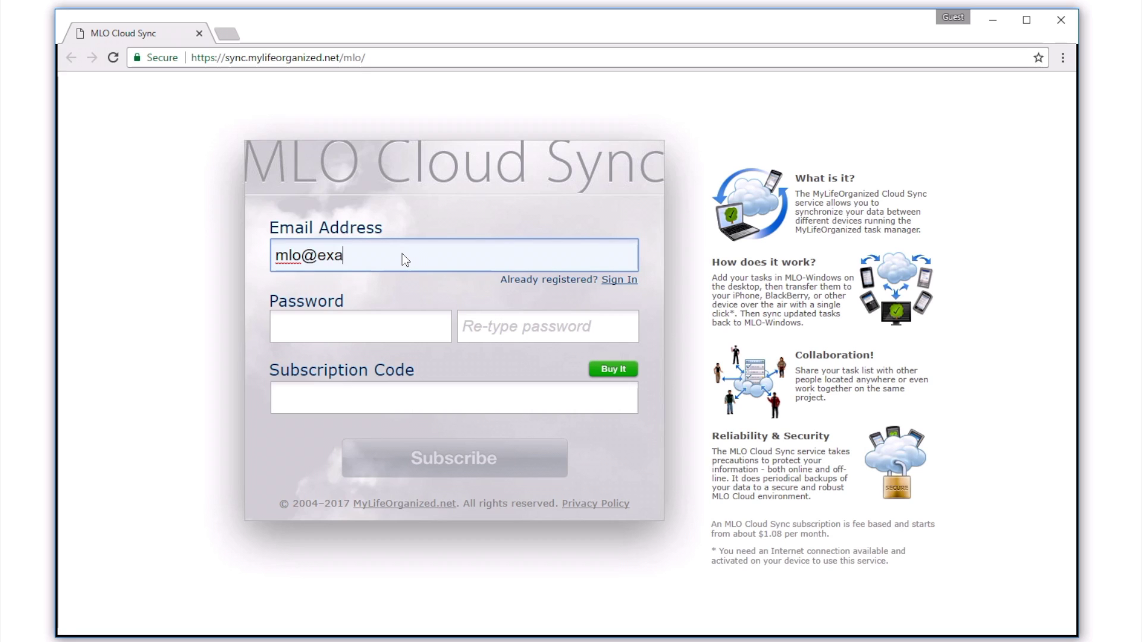
Subscribe to MLO Cloud Sync with the account email, password twice, and the pasted subscription code
key(Tab)
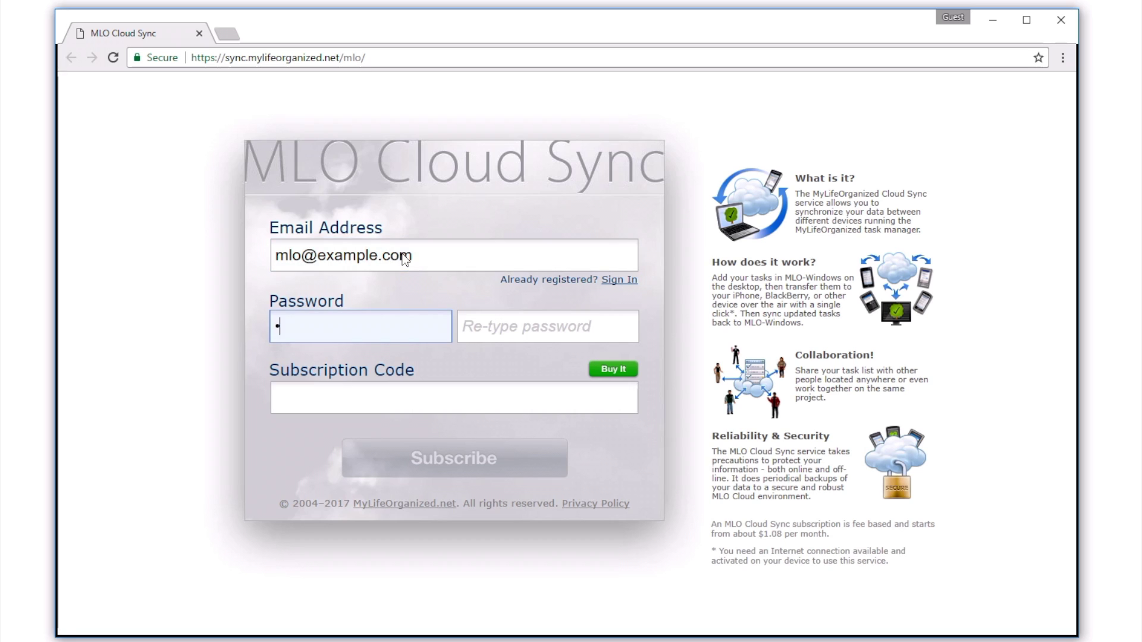
key(Tab)
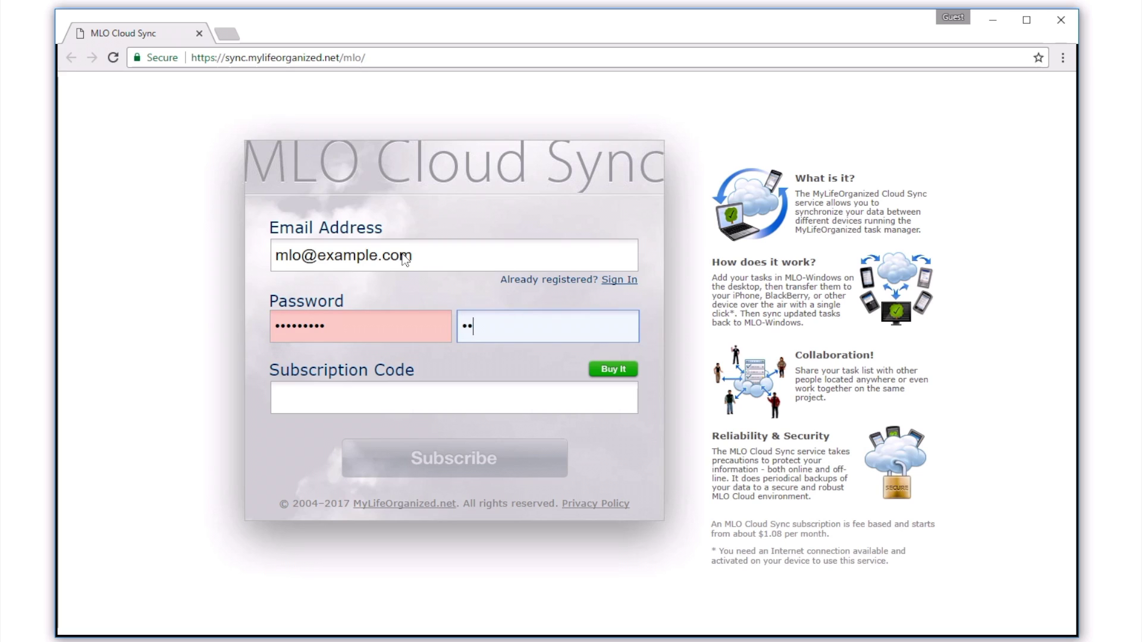
key(Tab)
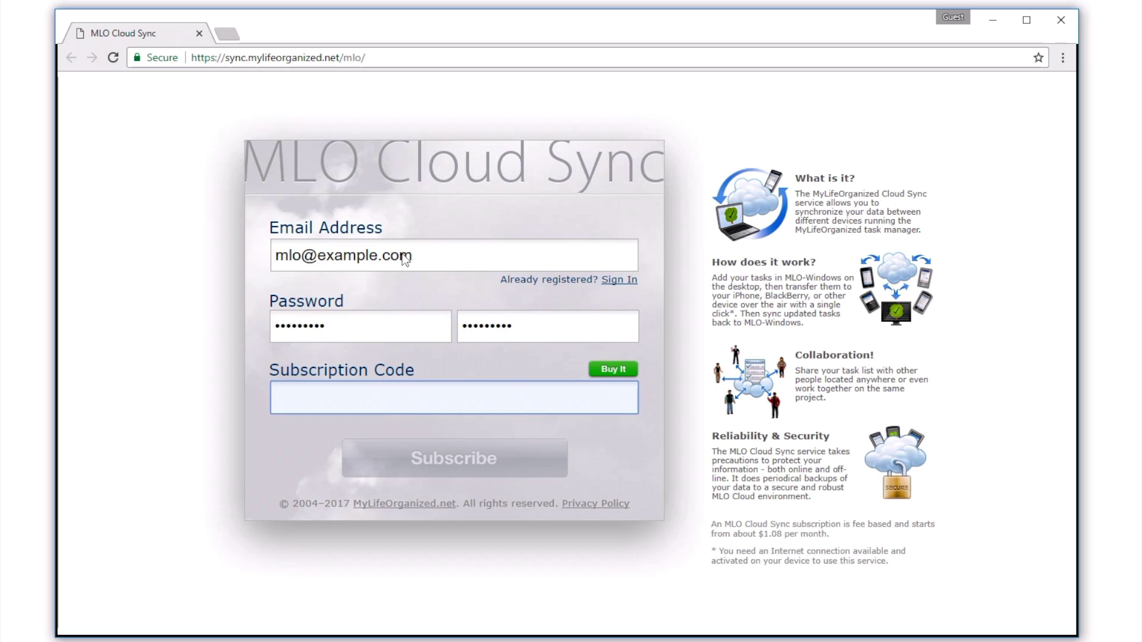
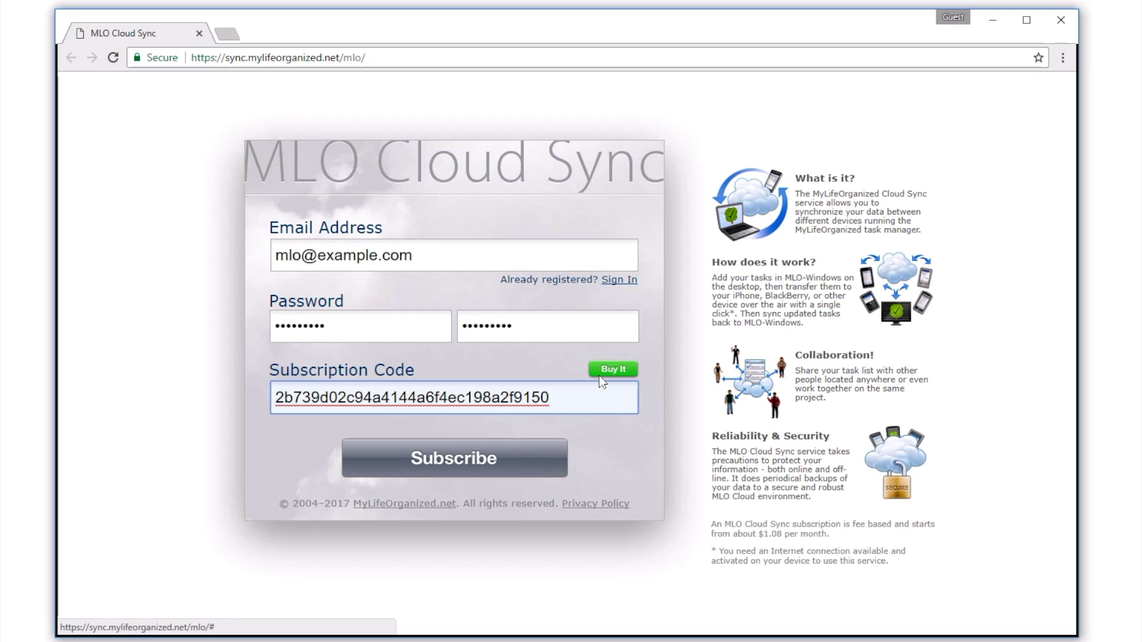
click(499, 461)
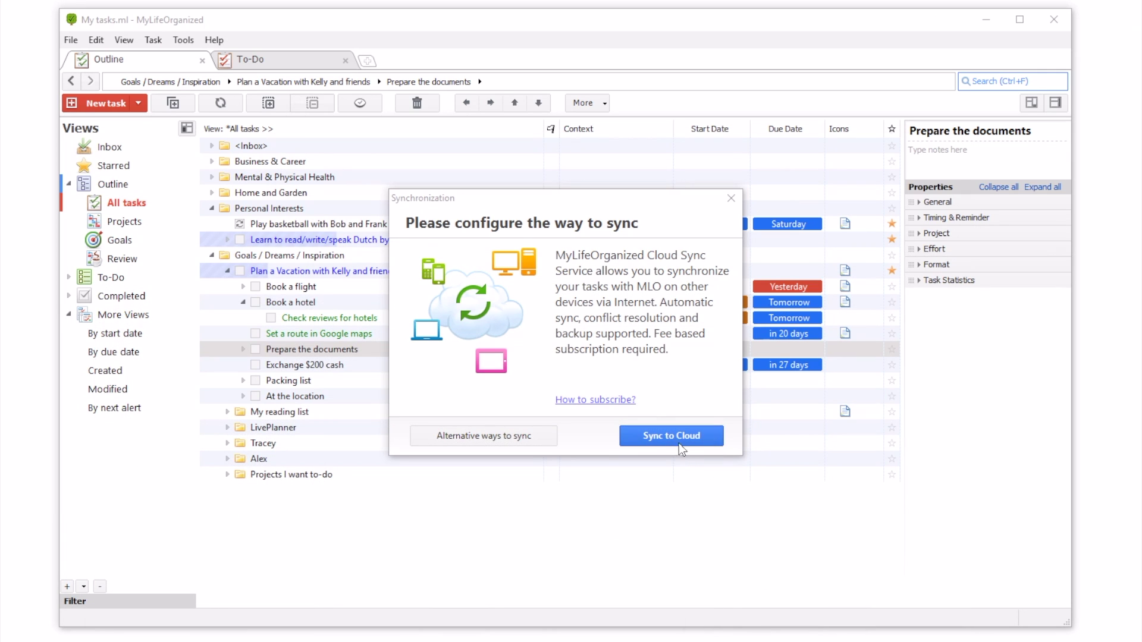
Choose Sync to Cloud, sign in with the account email and password, and select the Default cloud file
click(683, 437)
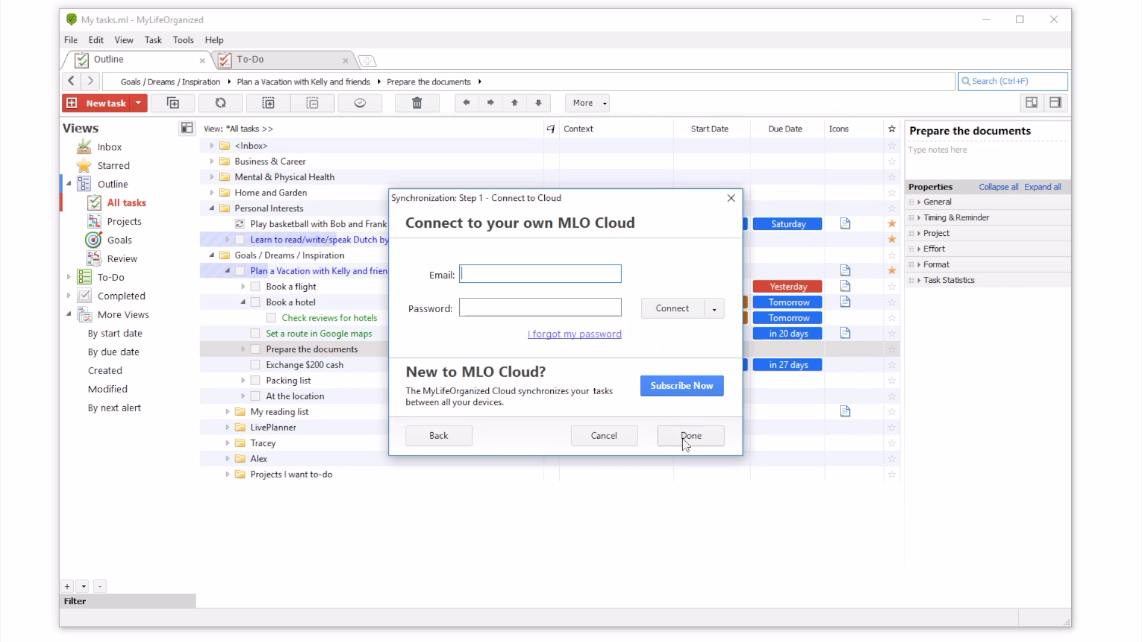
text(mlo@example.com)
key(ctrl+v)
click(681, 311)
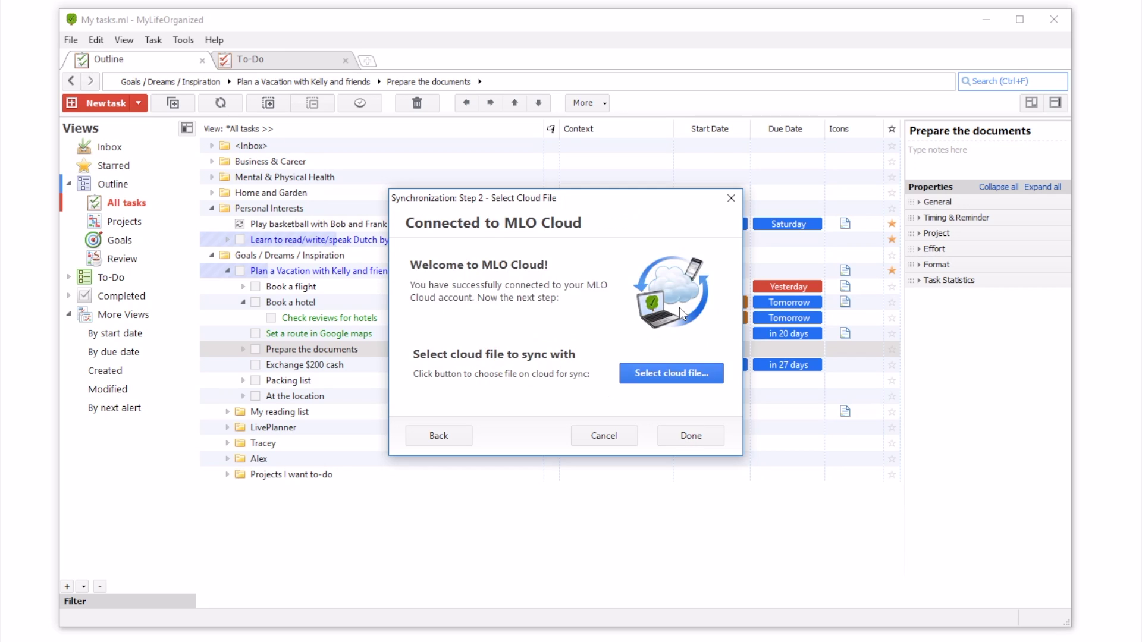
click(694, 363)
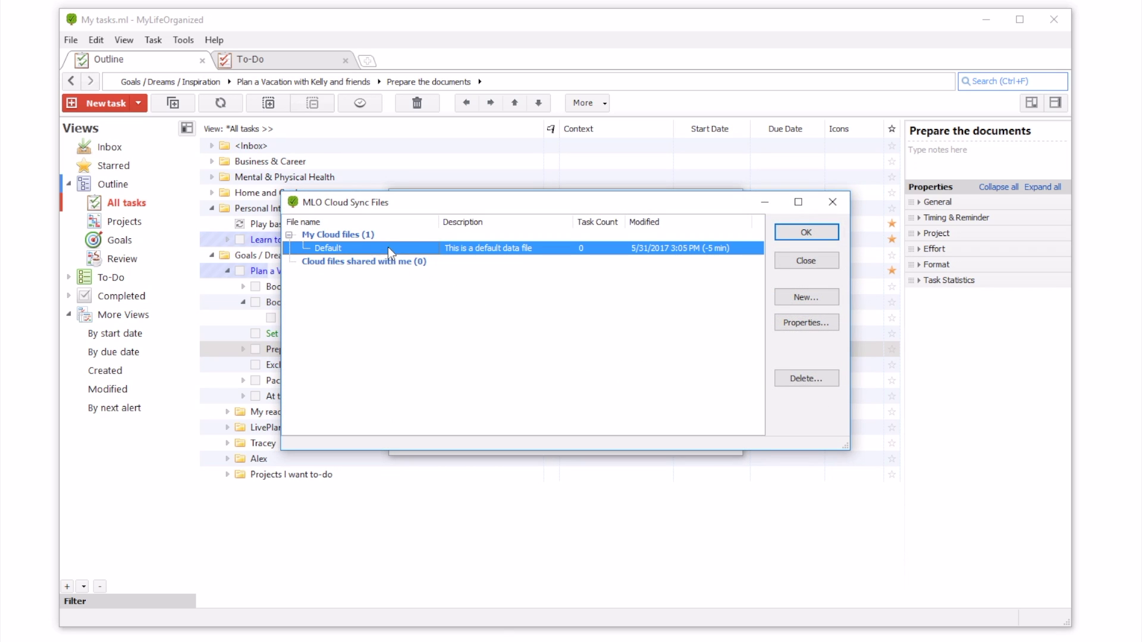
click(794, 227)
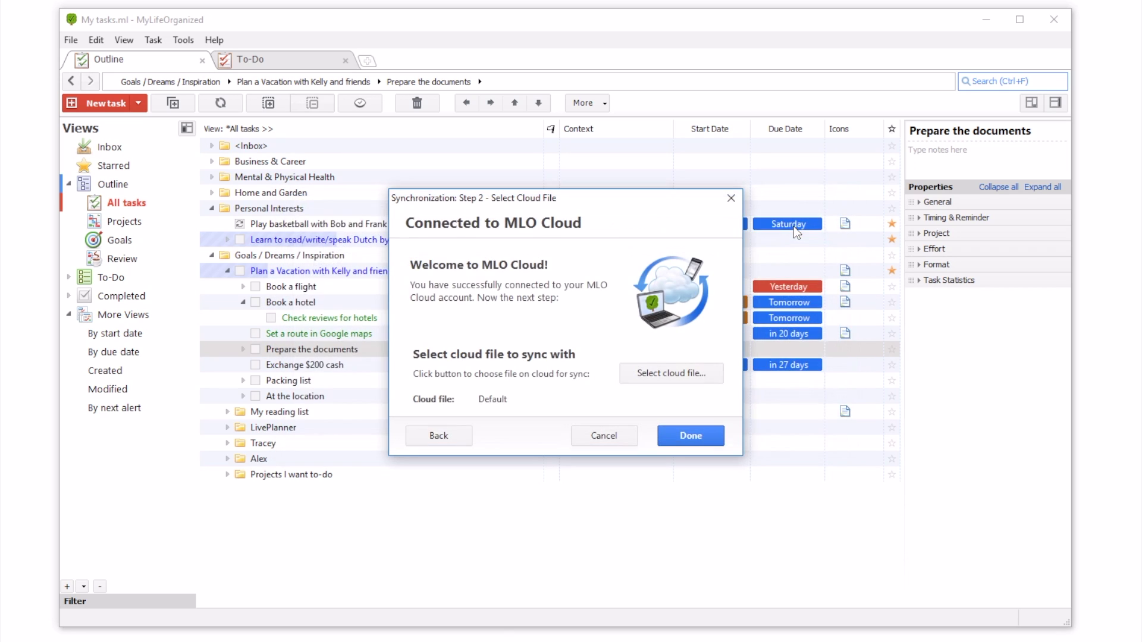
Finish the cloud sync setup and run the first Sync Now
click(693, 434)
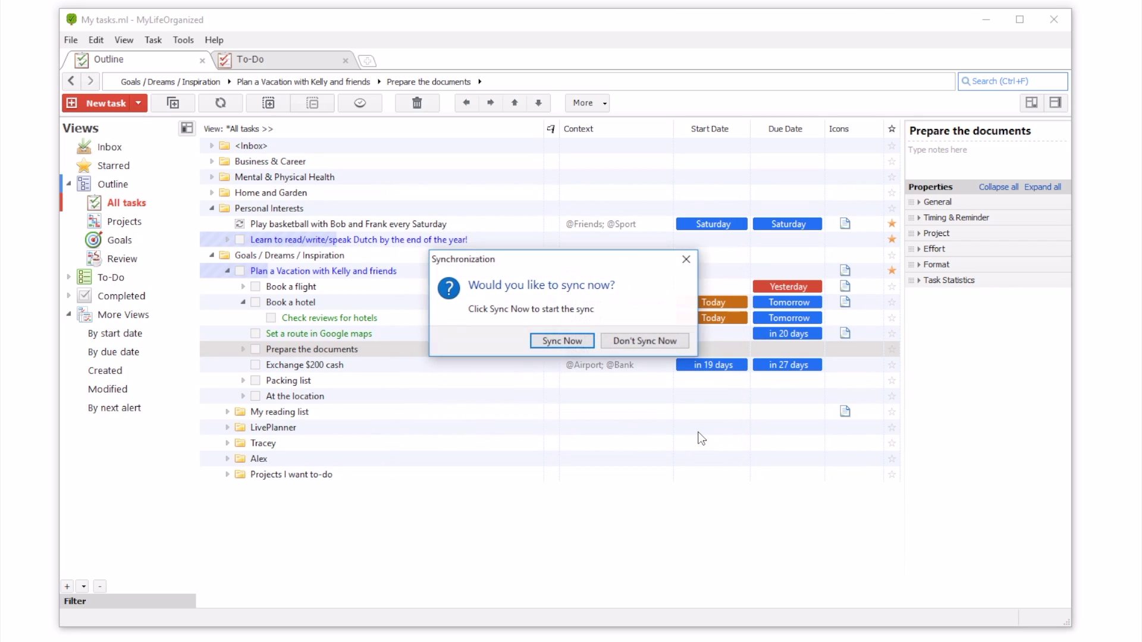
click(580, 342)
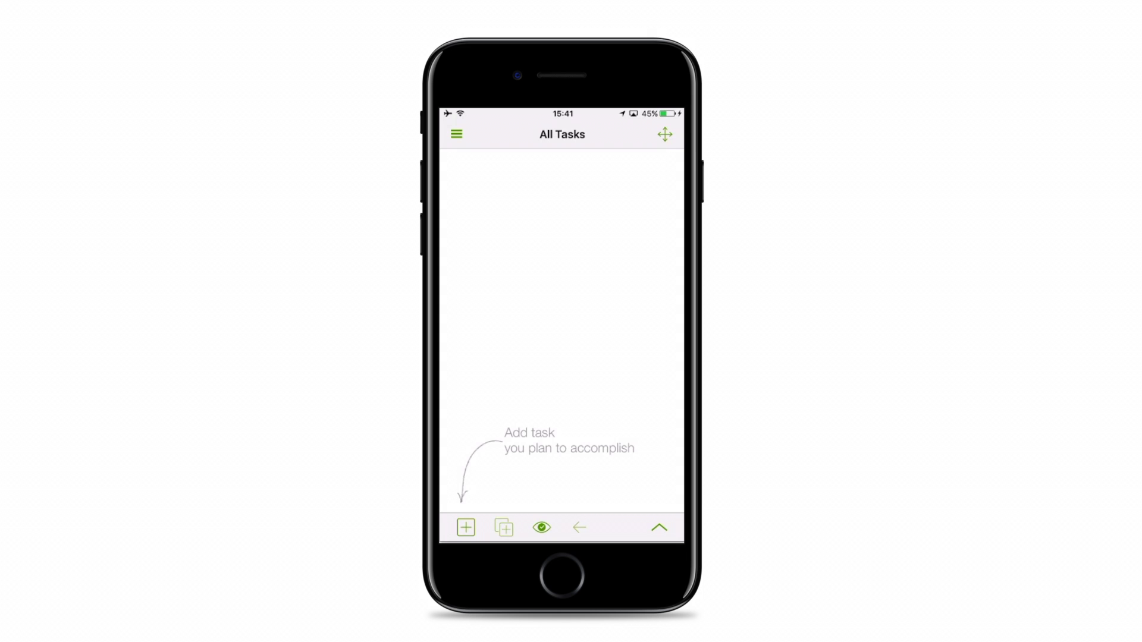
Enter the MLO Cloud account email and password in the iPhone app and test the connection
drag(538, 335, 668, 325)
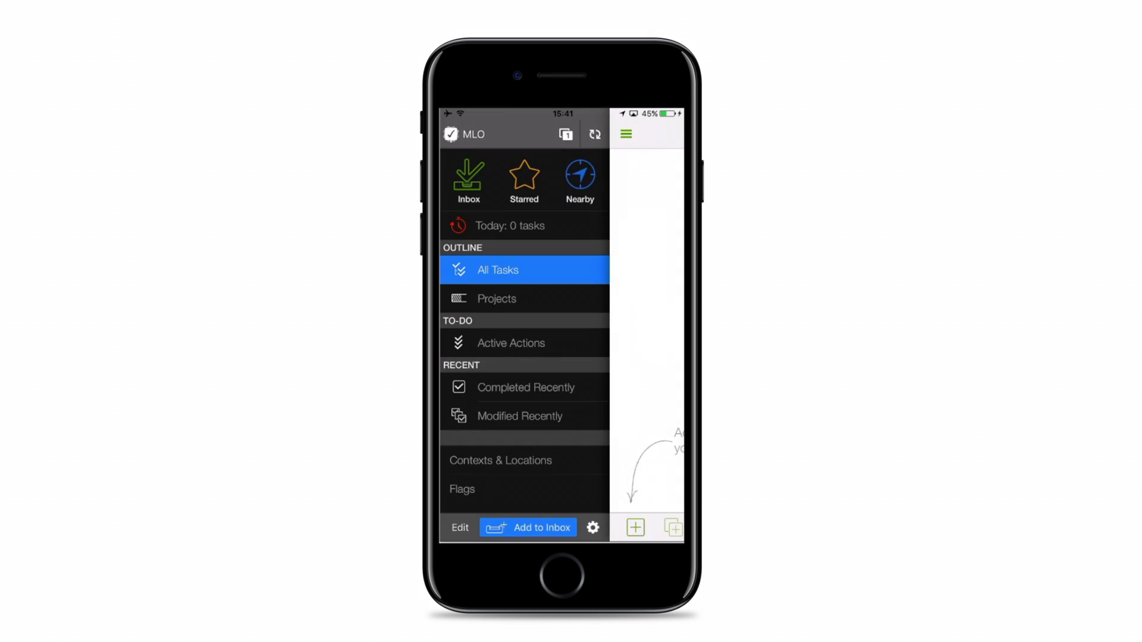
click(595, 134)
click(546, 187)
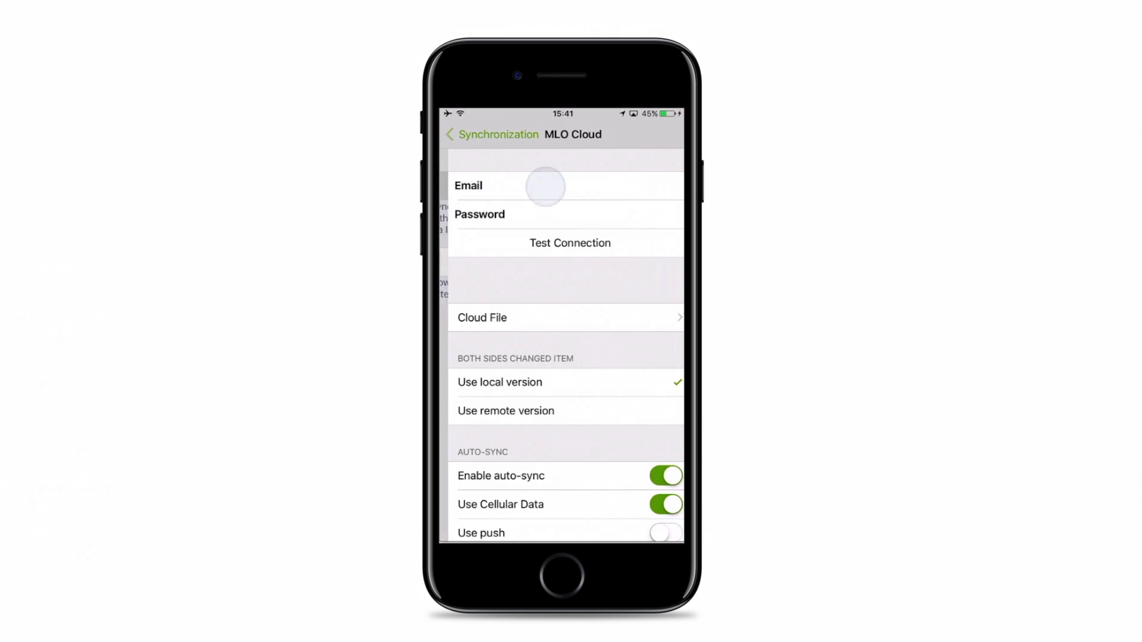
click(533, 185)
text(mlo@example.com)
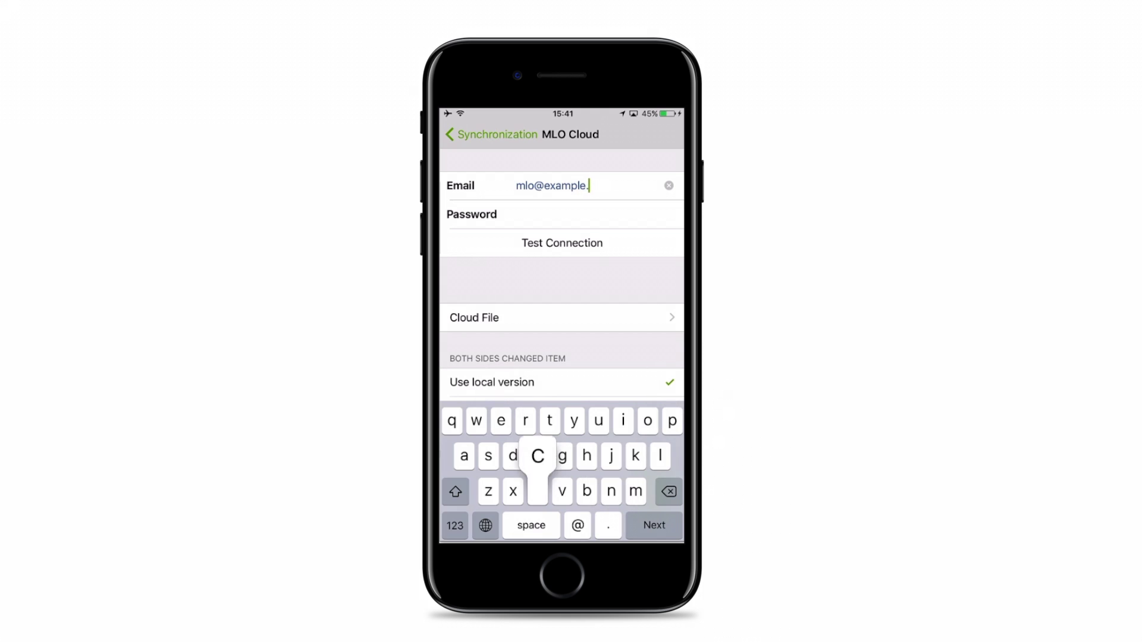
click(522, 215)
click(517, 214)
click(517, 183)
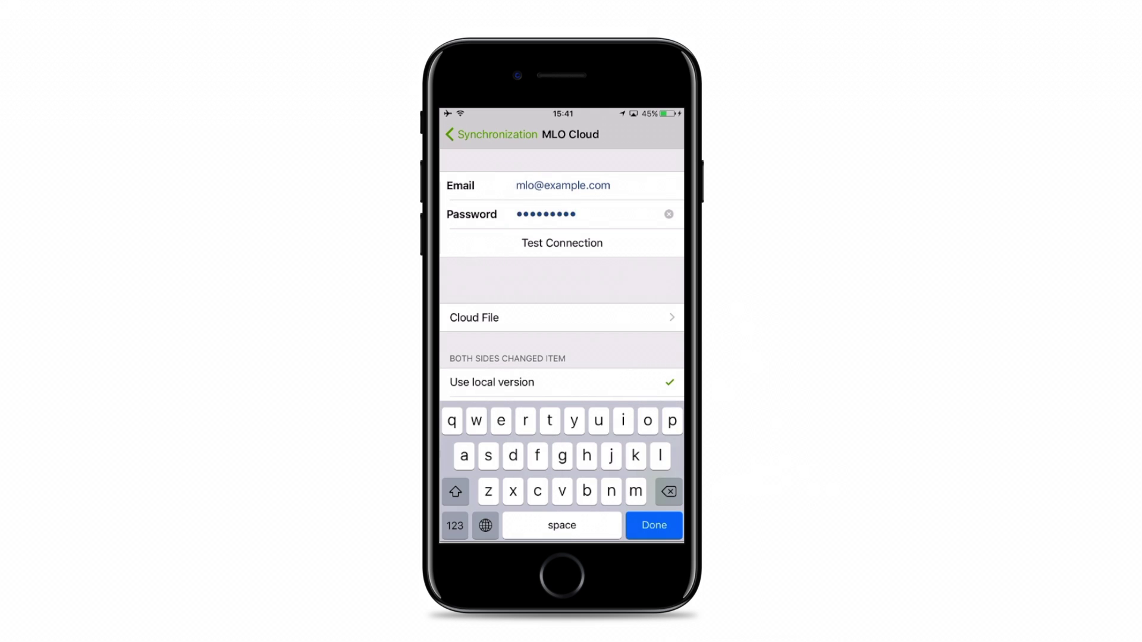
click(535, 245)
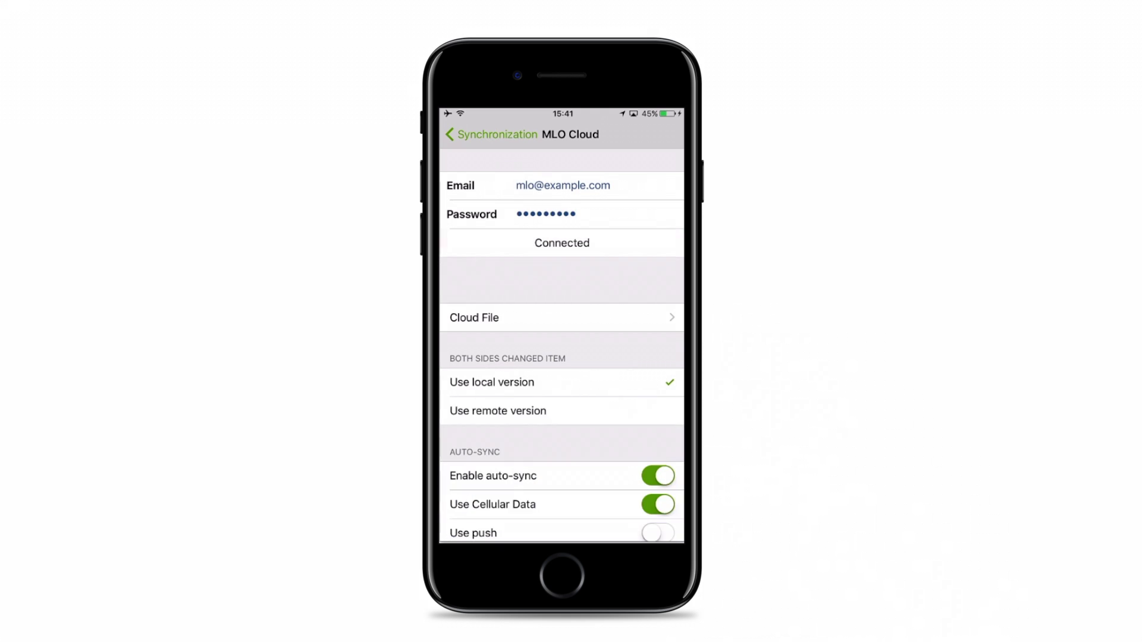
Select the Default cloud file and sync the phone with it
click(562, 318)
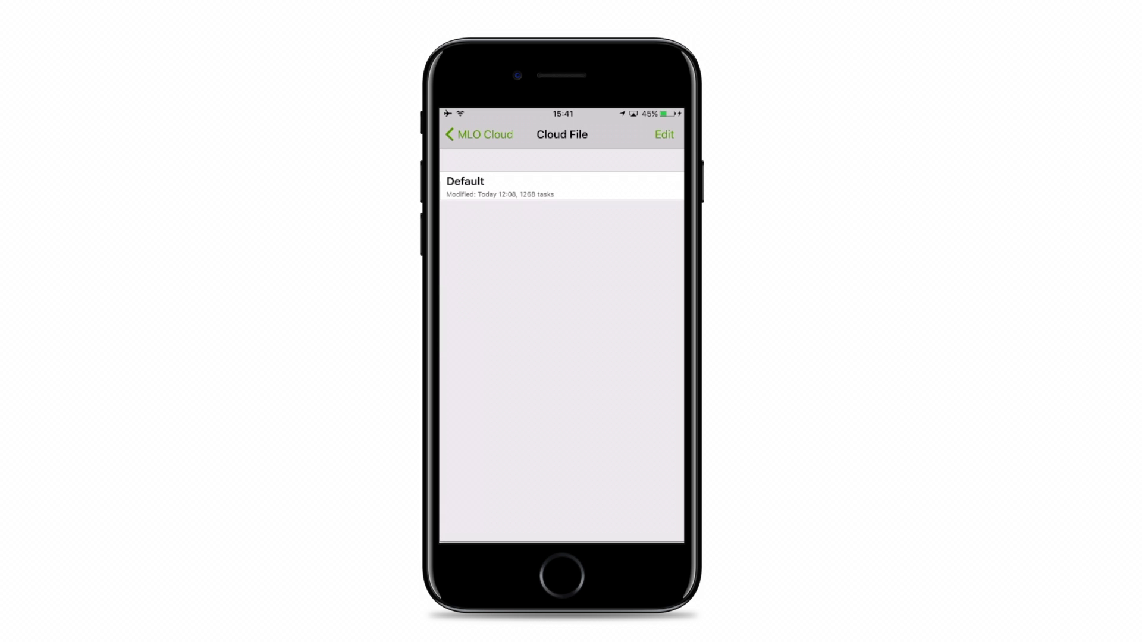
click(484, 184)
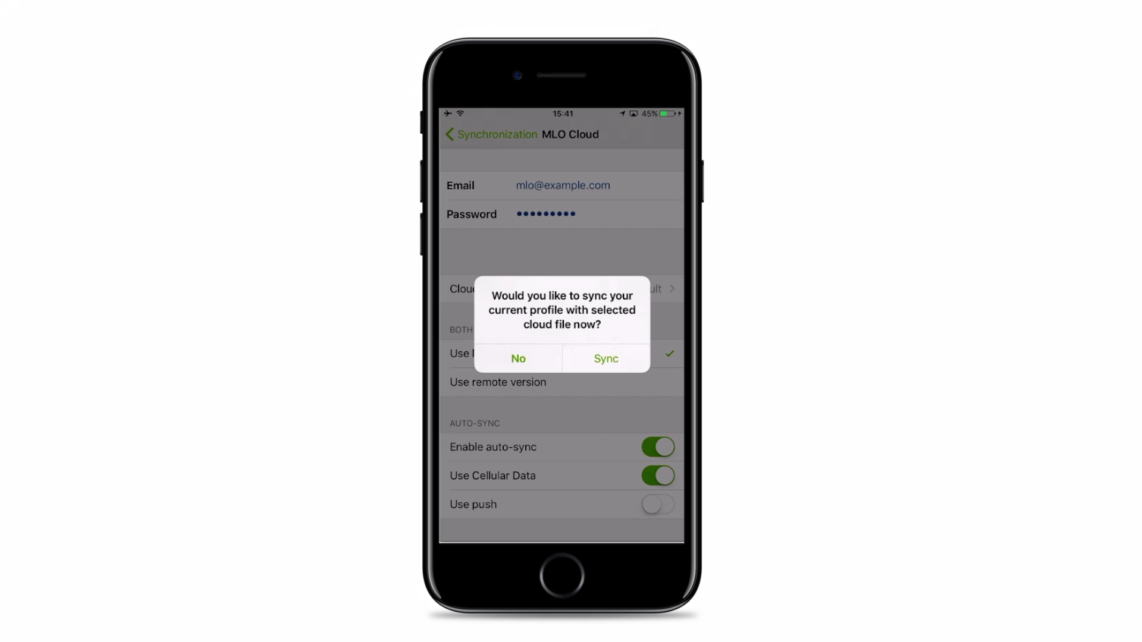
click(606, 358)
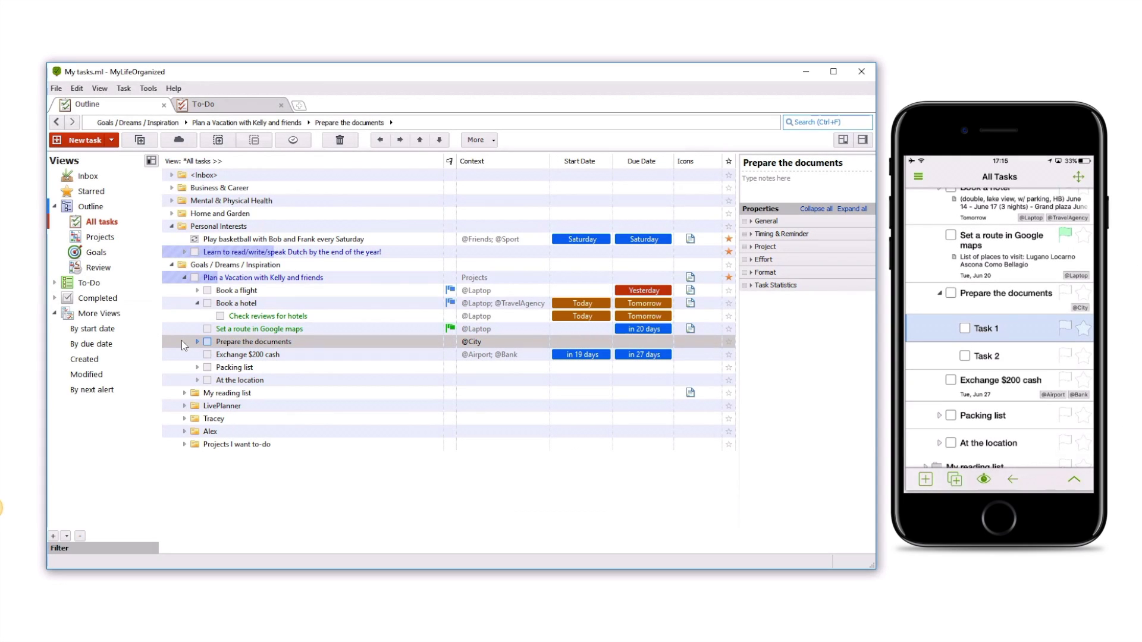
Expand Prepare the documents, make Task 1 due Tomorrow (Thu Jun 1), and sync
click(181, 343)
click(198, 342)
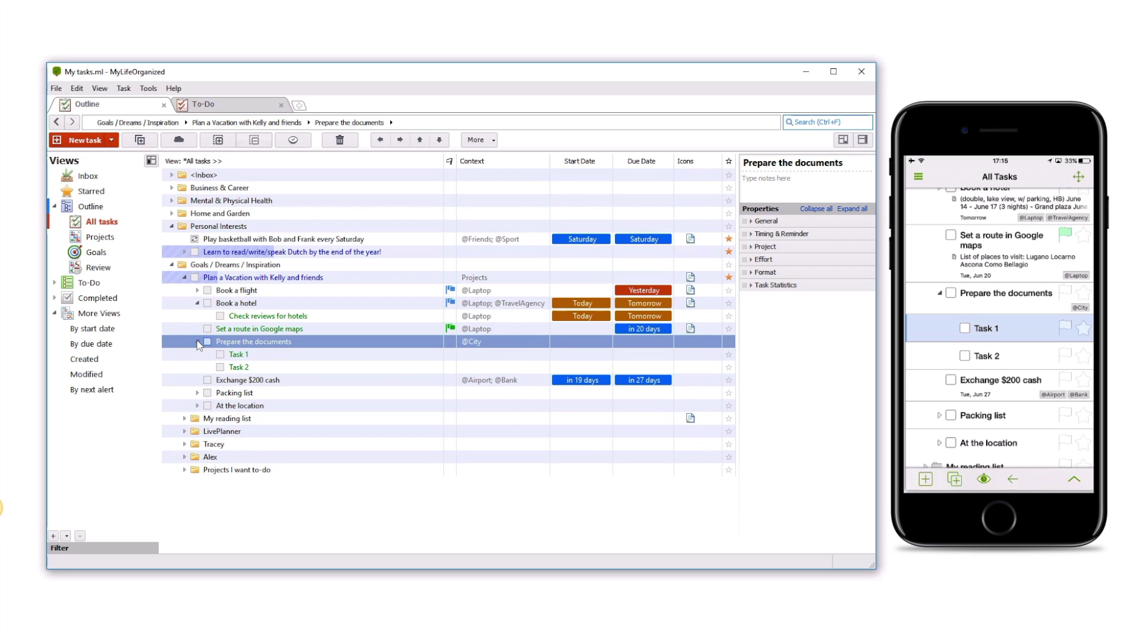
click(641, 354)
click(642, 356)
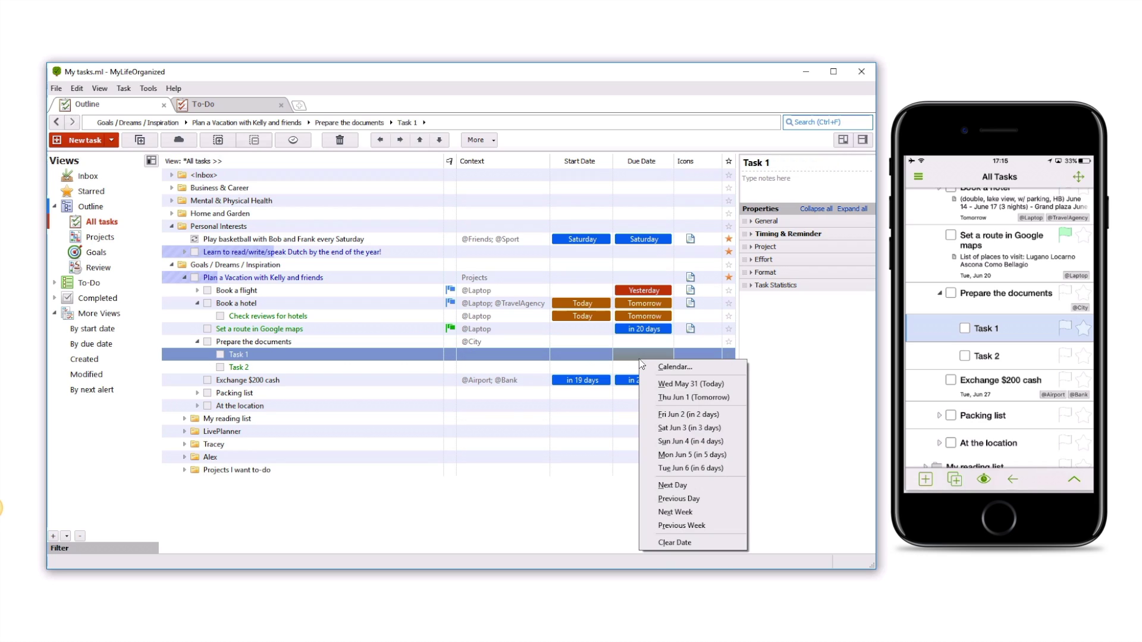
click(653, 397)
click(180, 140)
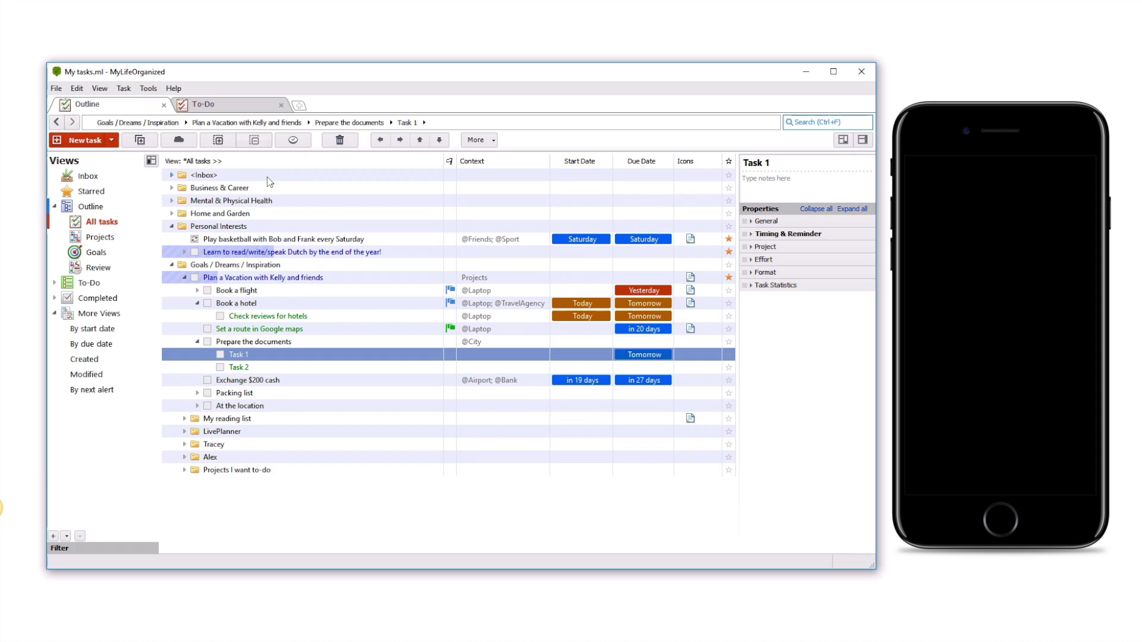
Sync again to pull in the star added to Task 2 on the iPhone
click(194, 144)
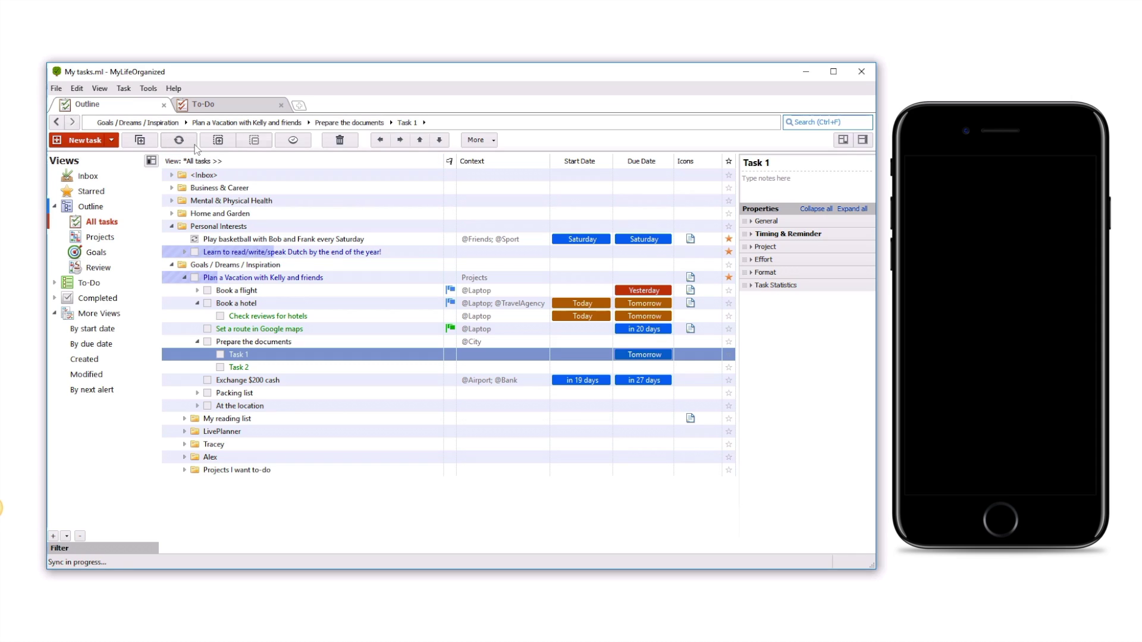